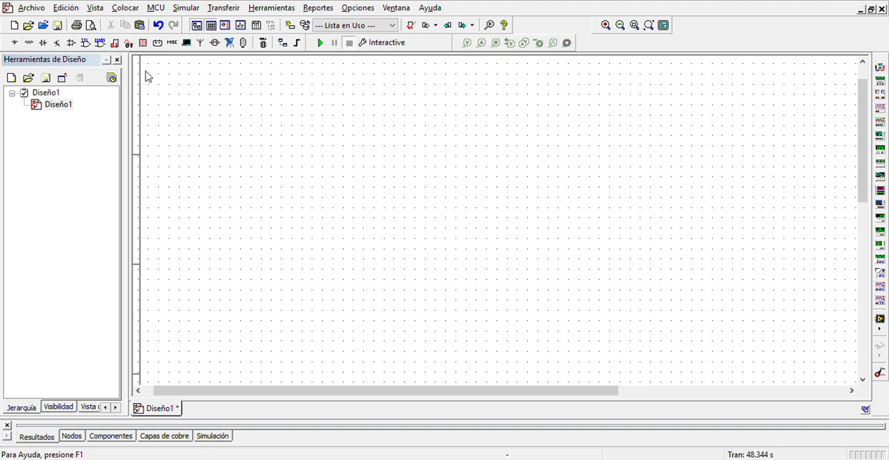
Step: Place a 741 op-amp mid-sheet, with a VCC supply above it and a VEE supply below it
left_click(85, 43)
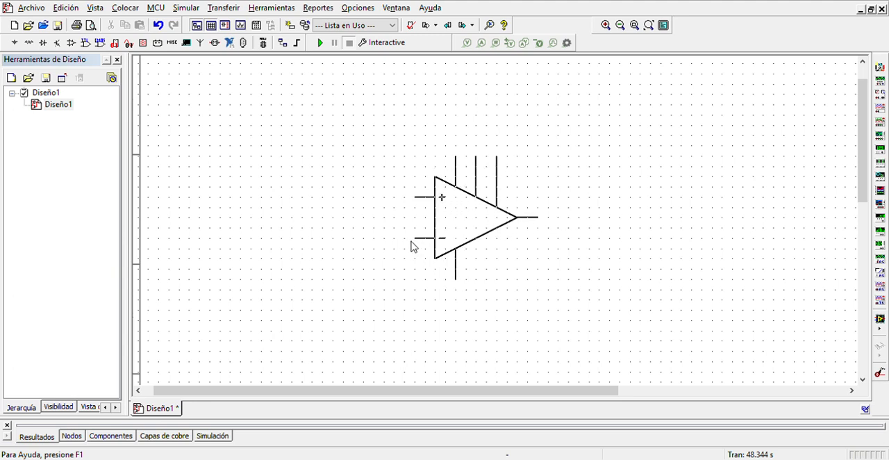
left_click(403, 252)
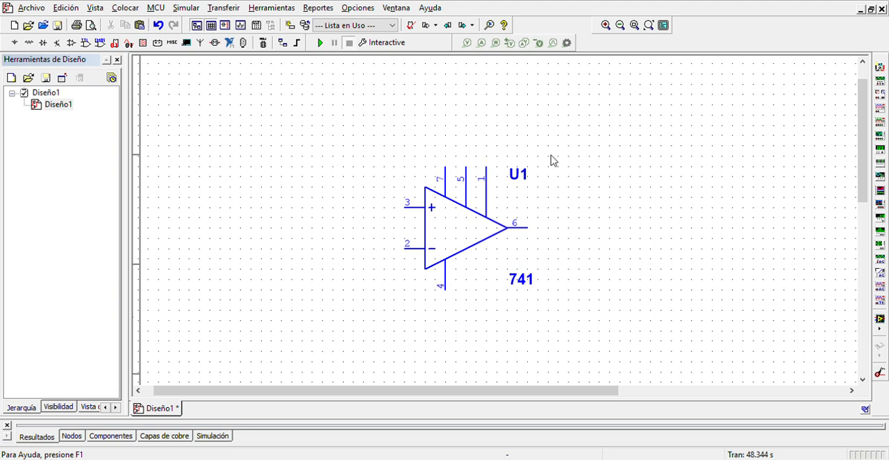
left_click(558, 120)
left_click(446, 145)
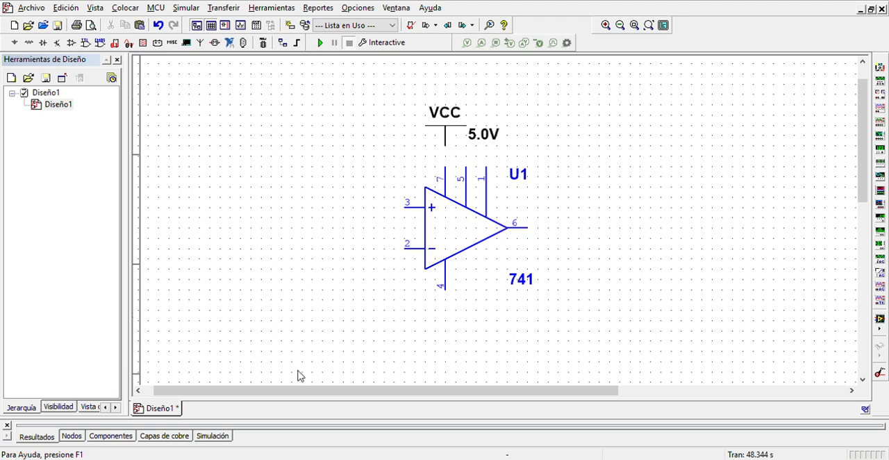
left_click(563, 121)
left_click(450, 337)
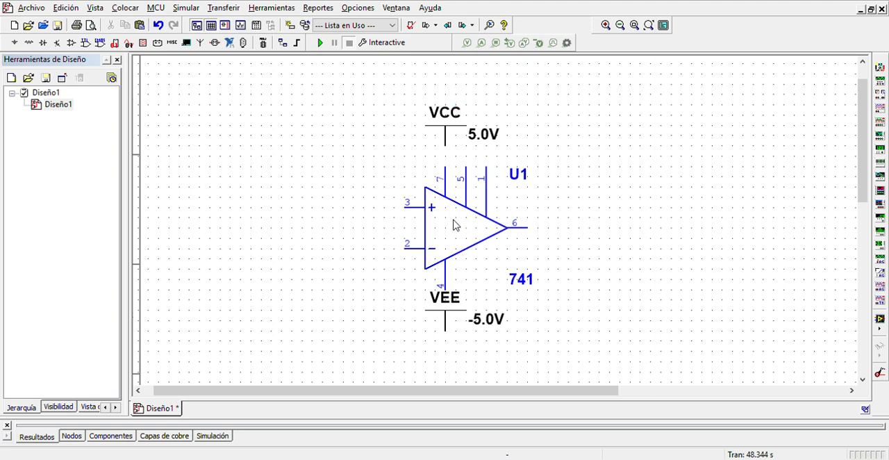
Step: Place two 1 kΩ resistors, R1 beside the op-amp's inverting input and R2 below the VEE supply
left_click(809, 18)
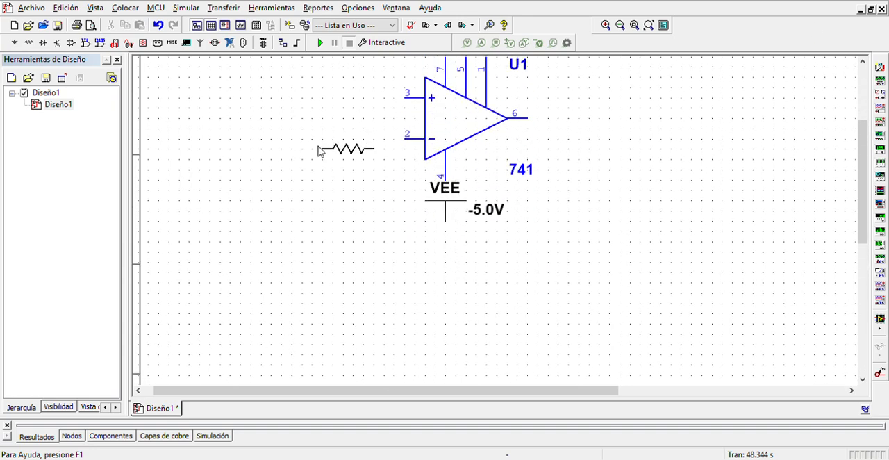
left_click(316, 146)
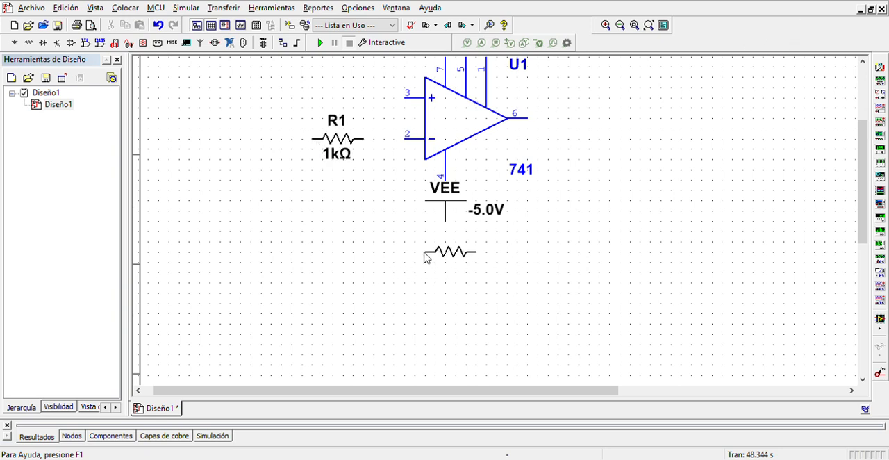
left_click(431, 258)
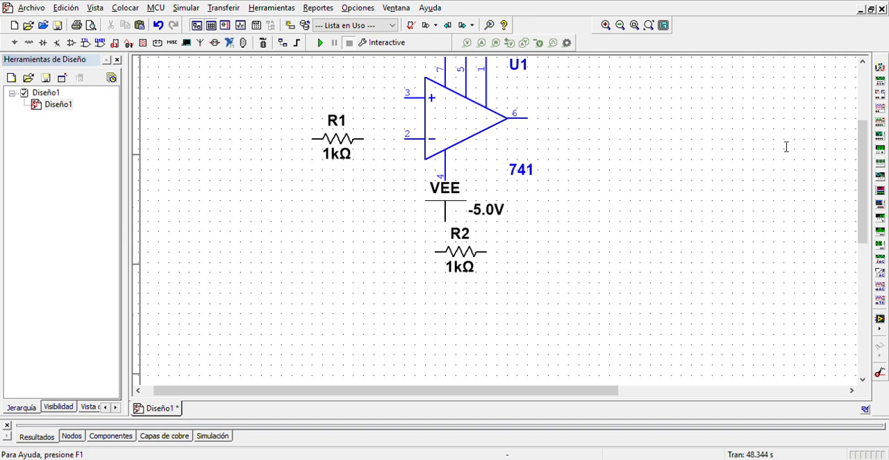
Step: Place an AC voltage source V1 on the far side of R1 and a ground symbol below R1
left_click_drag(865, 178, 864, 159)
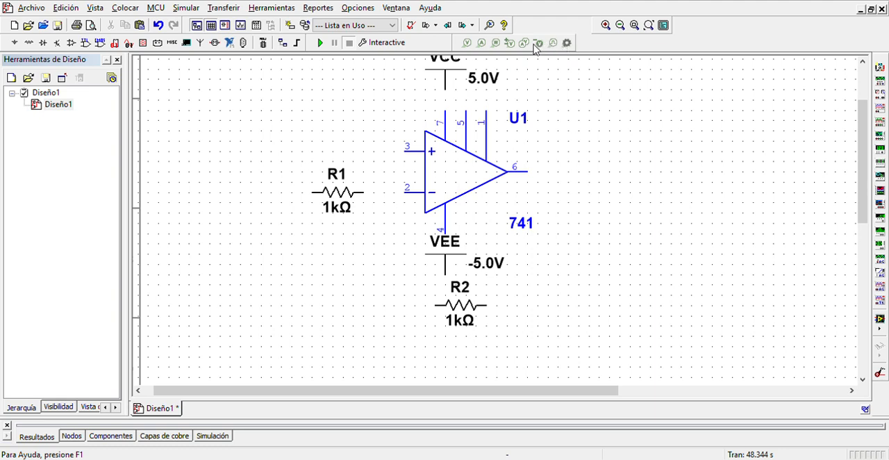
left_click(811, 29)
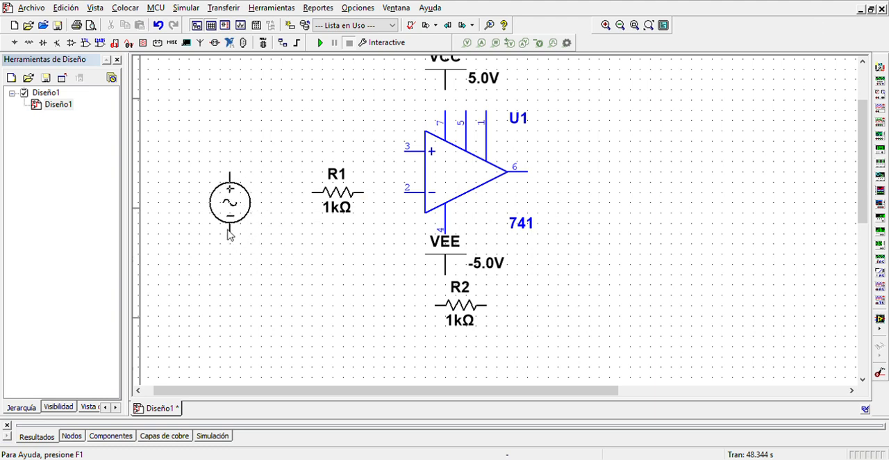
left_click(227, 235)
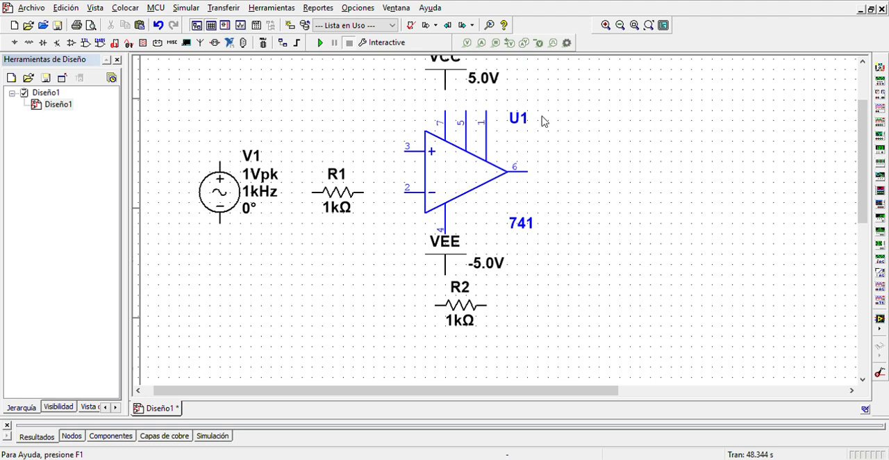
left_click(789, 34)
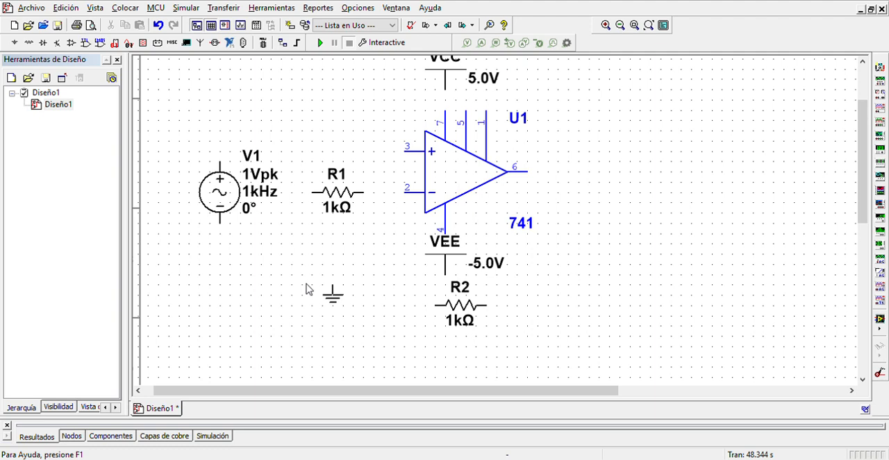
left_click(310, 264)
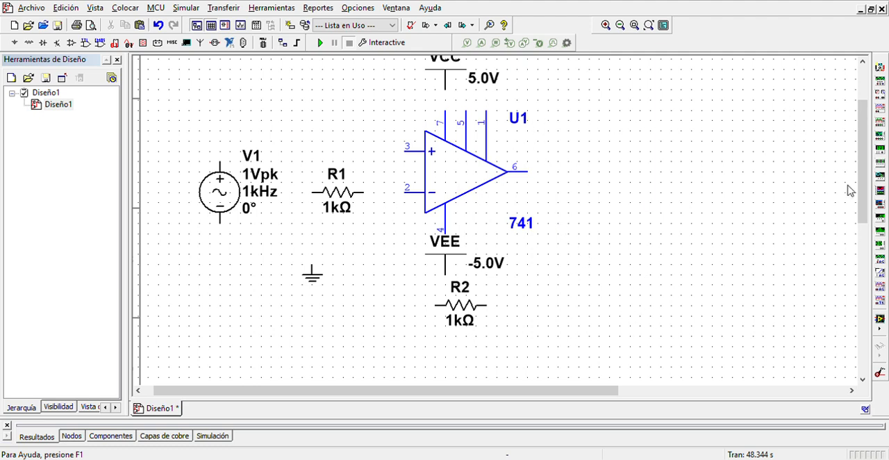
Step: Wire the op-amp's non-inverting input (pin 3) to the positive terminal of V1
scroll(861, 186, "up", 2)
left_click_drag(858, 182, 858, 182)
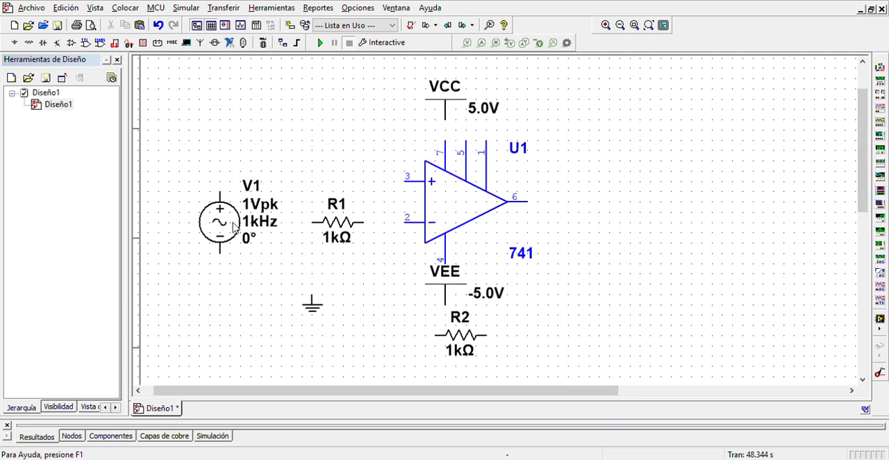
left_click(409, 182)
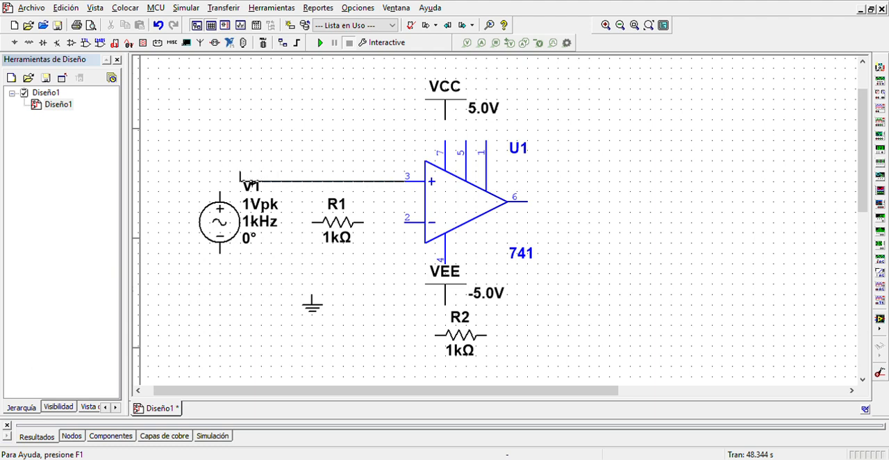
left_click(227, 199)
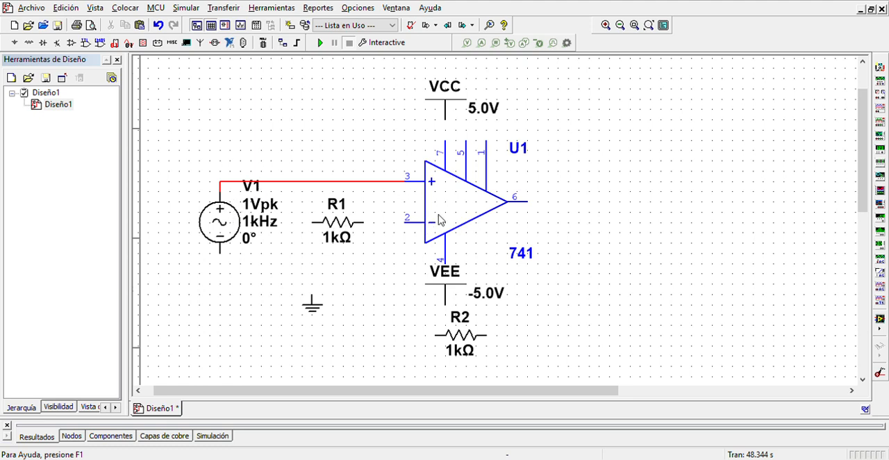
Step: Wire R1 between the inverting input (pin 2) and ground, and connect V1's negative terminal to the same ground
left_click(407, 222)
left_click(370, 232)
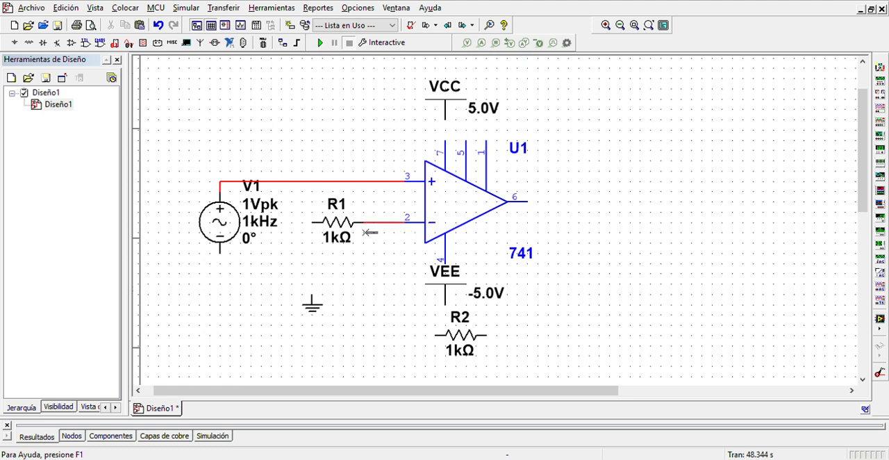
left_click(320, 295)
left_click(319, 236)
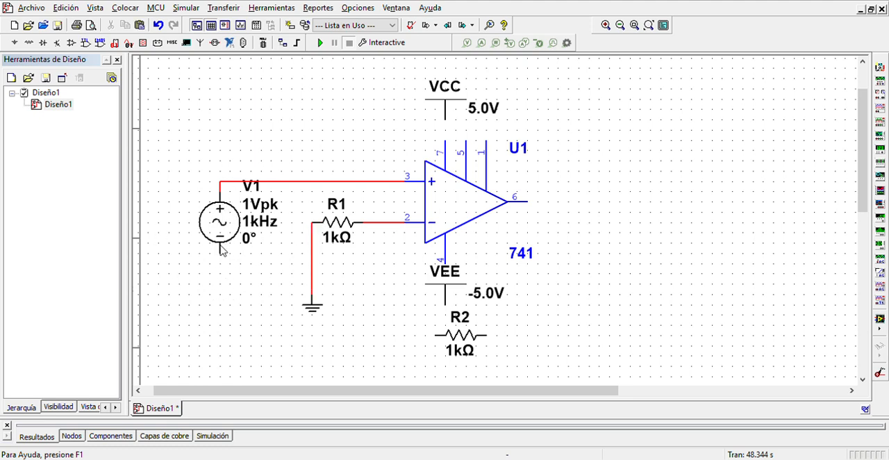
left_click(220, 254)
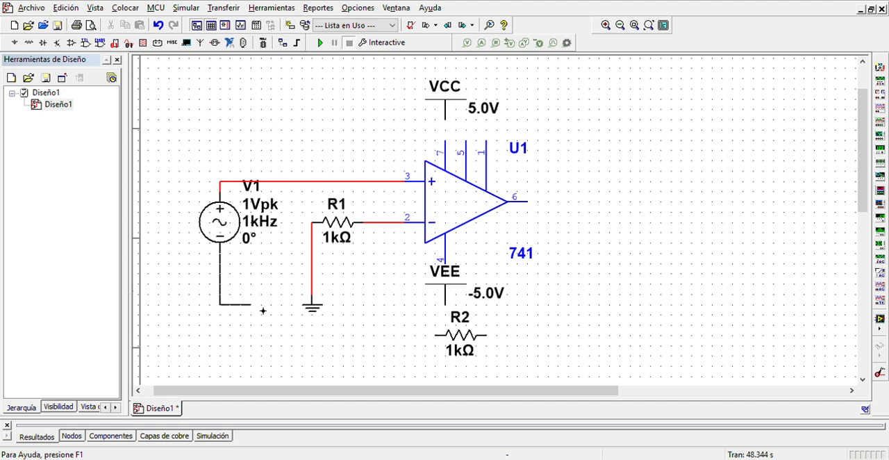
left_click(321, 293)
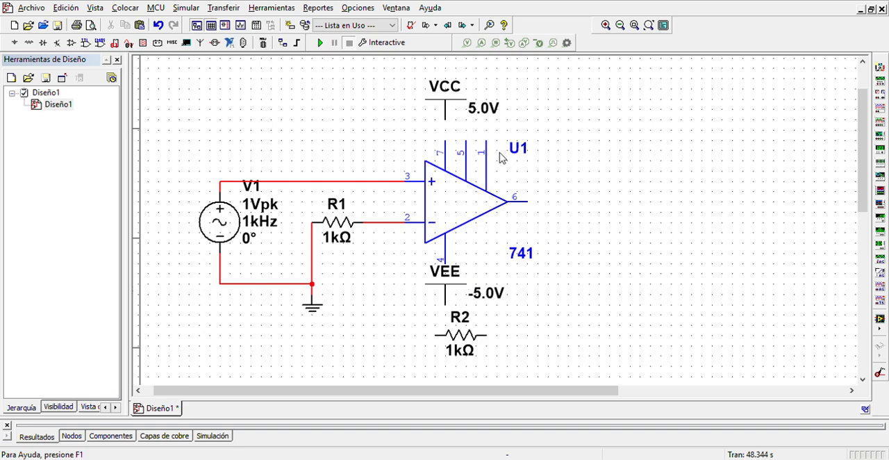
Step: Wire VCC to op-amp pin 7, and connect the VEE supply, rotated 180 degrees, to pin 4
left_click(455, 130)
left_click(455, 147)
left_click(448, 293)
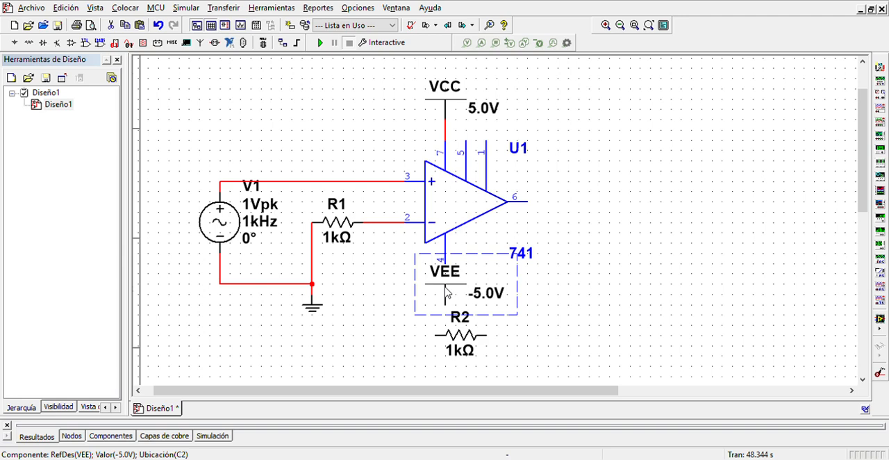
key("ctrl+r")
key("ctrl+r")
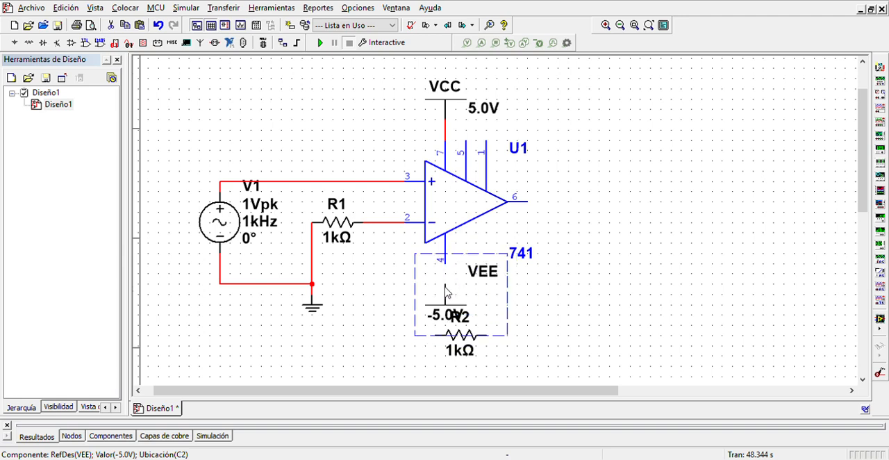
left_click(539, 307)
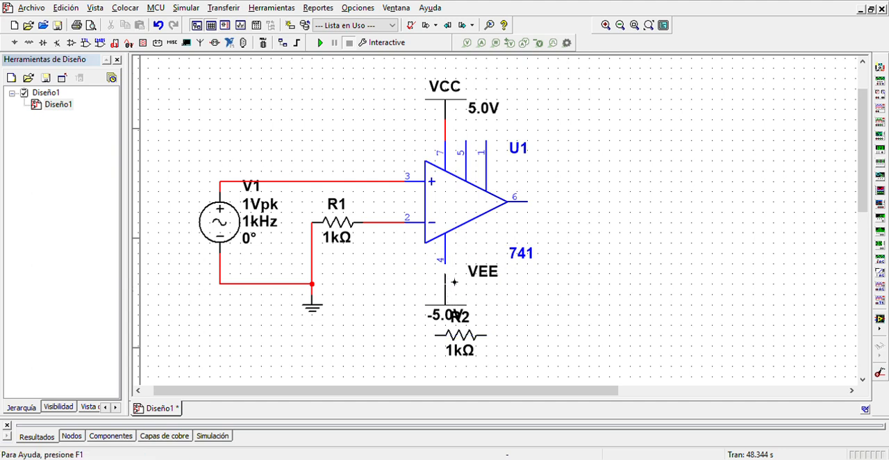
left_click(446, 264)
Step: Move R2 so it sits centred just below the VEE supply symbol
left_click_drag(861, 170, 861, 177)
left_click_drag(459, 324, 451, 350)
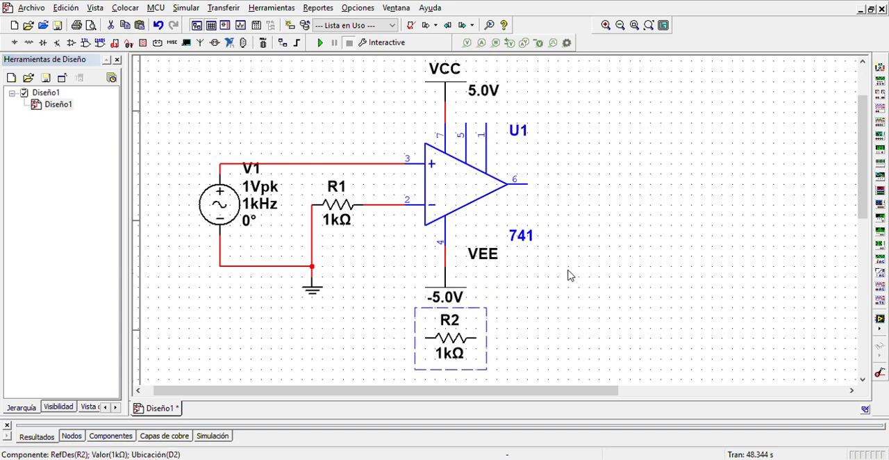
left_click(549, 247)
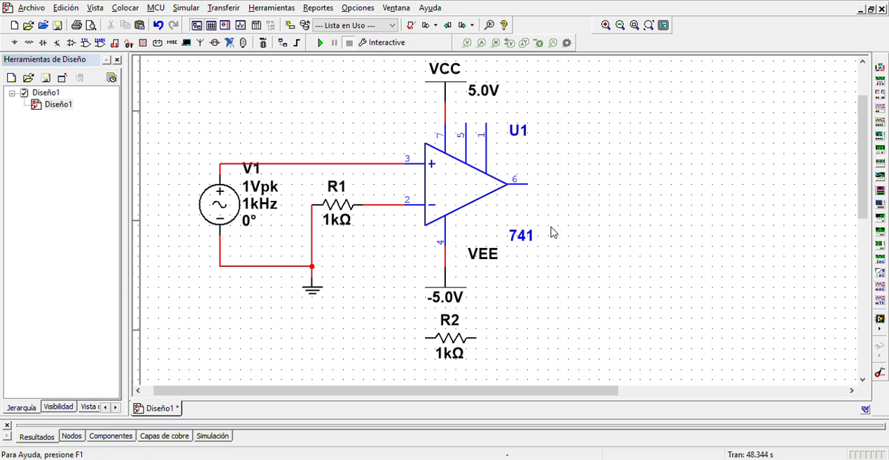
Step: Wire R2 as the feedback resistor from the op-amp output (pin 6) to the node between R1 and pin 2
left_click(530, 184)
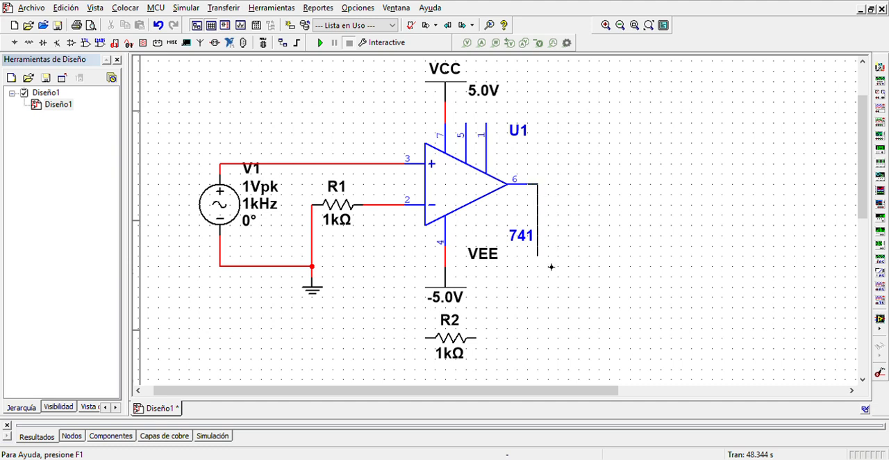
left_click(577, 345)
left_click(479, 347)
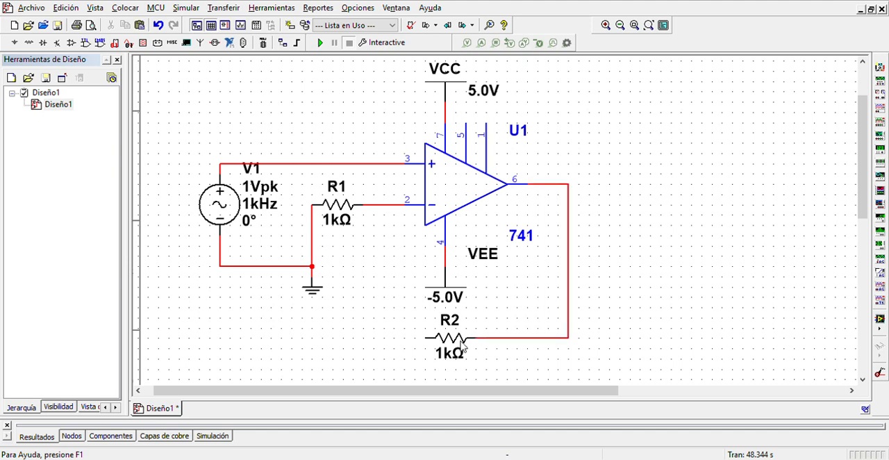
left_click(434, 349)
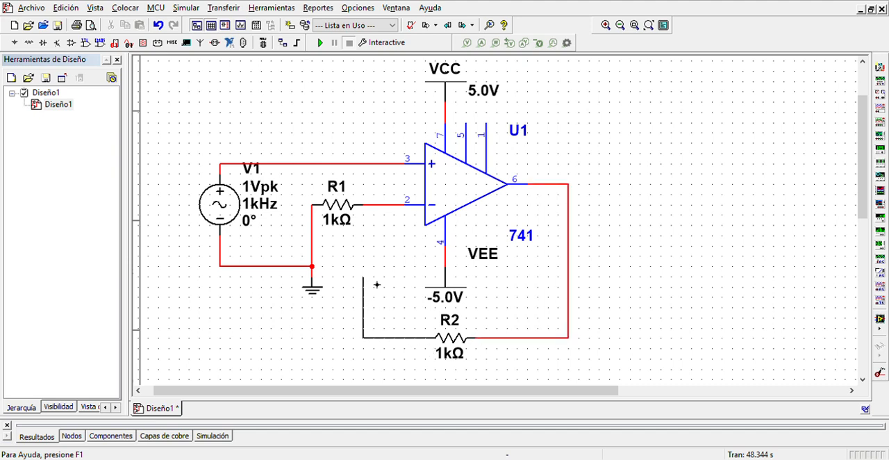
left_click(382, 213)
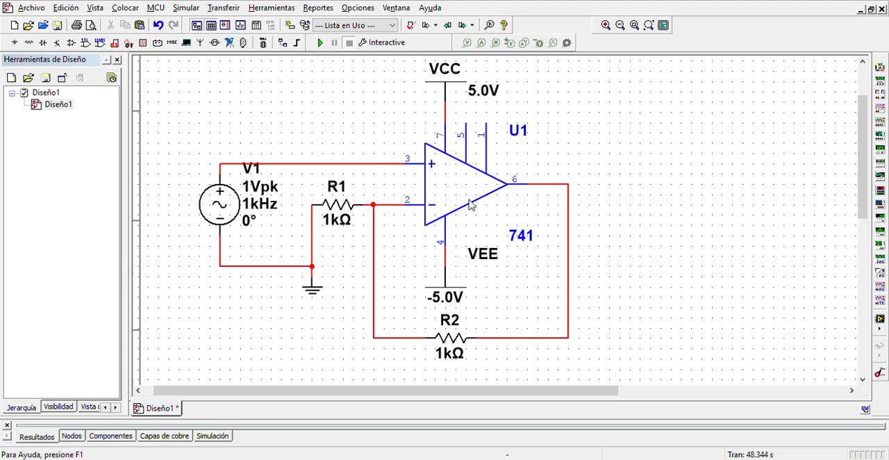
Step: Set the VCC supply to 15 V and the VEE supply to -15 V
double_click(485, 93)
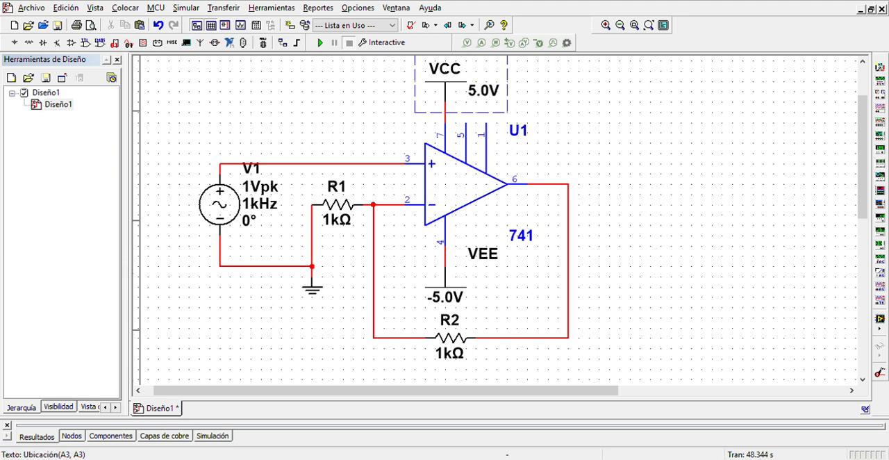
left_click(457, 364)
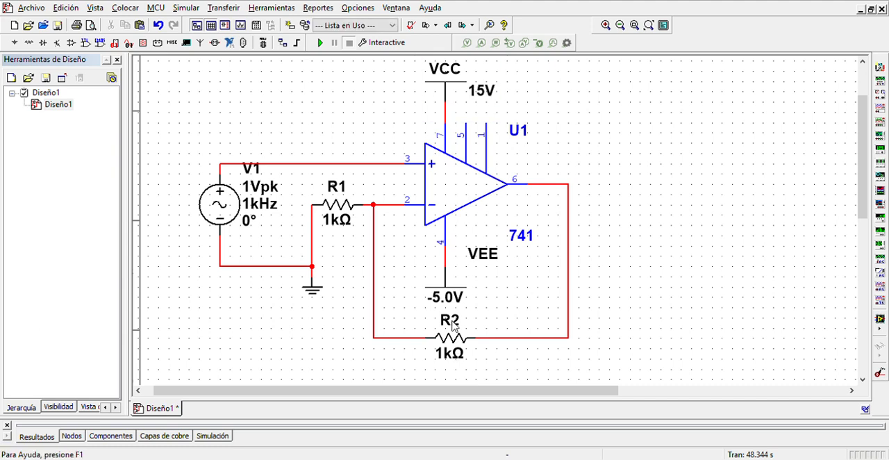
left_click(449, 299)
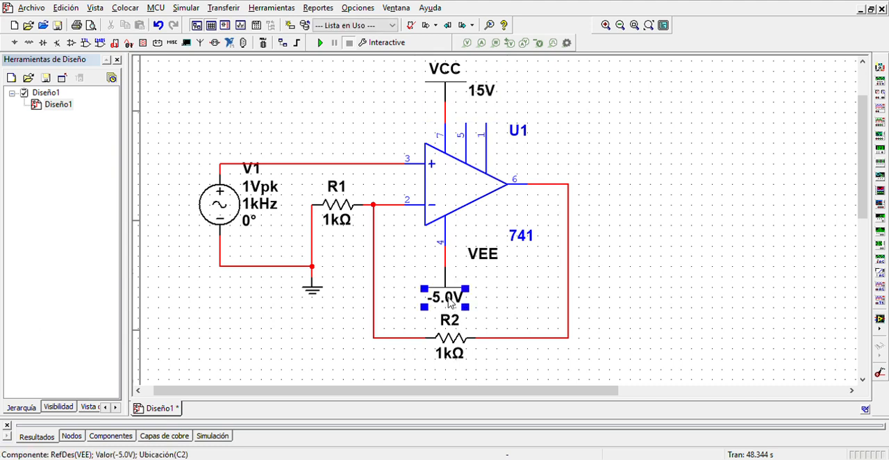
left_click(452, 301)
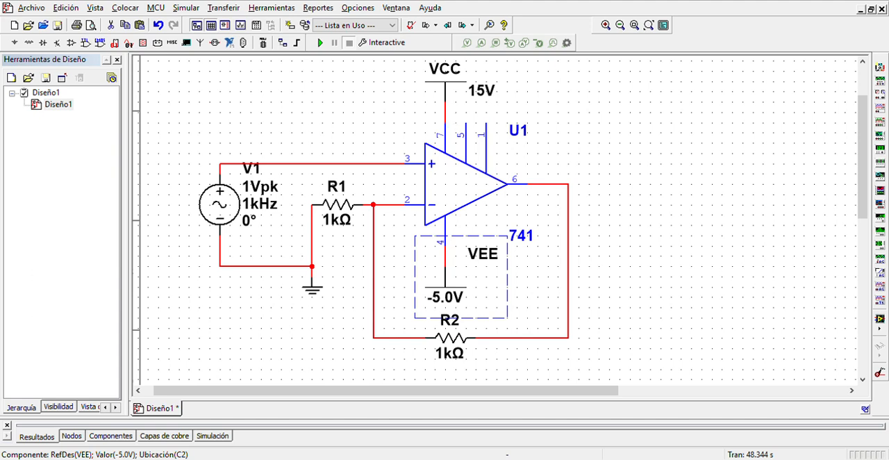
left_click(458, 366)
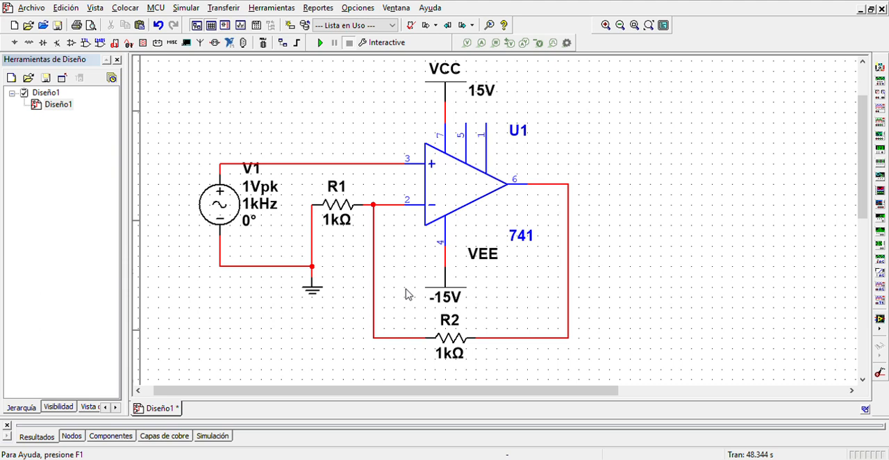
Step: Set the resistance of feedback resistor R2 to 10 kΩ
left_click(443, 357)
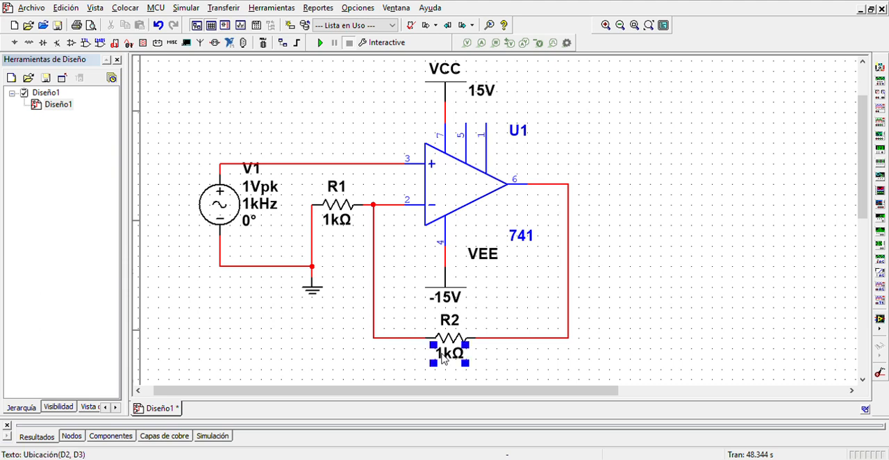
left_click(451, 364)
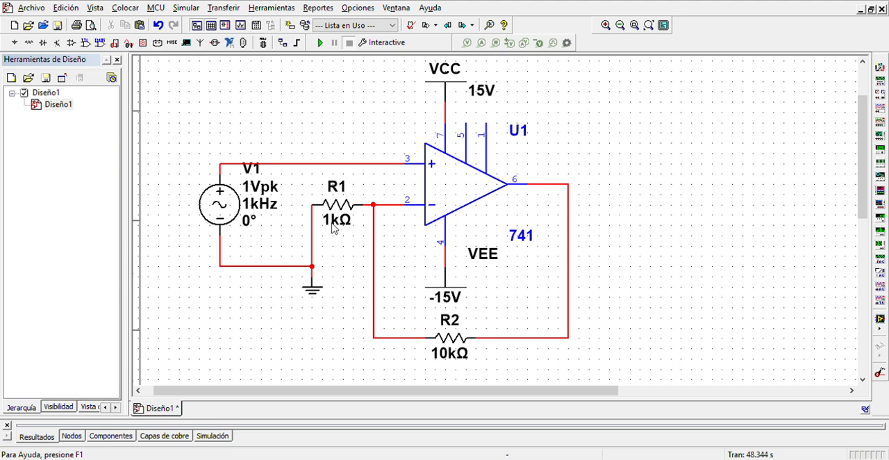
Step: Set the resistance of R1, the resistor between ground and pin 2, to 5 kΩ
left_click(337, 221)
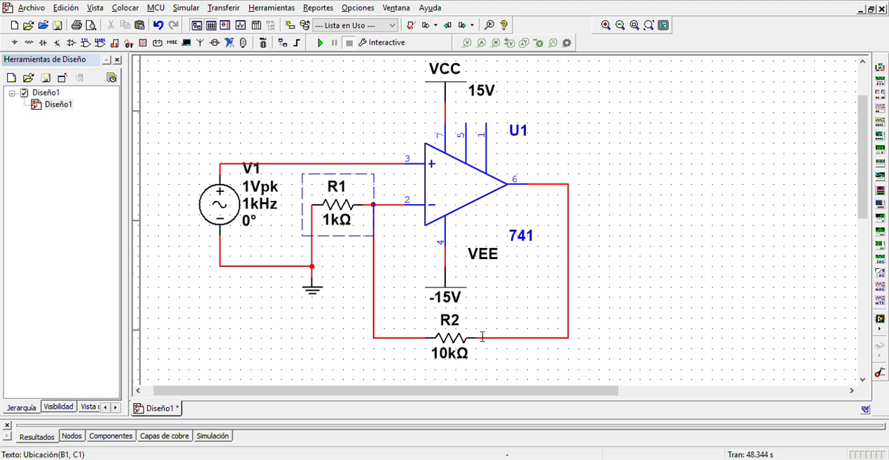
left_click(484, 385)
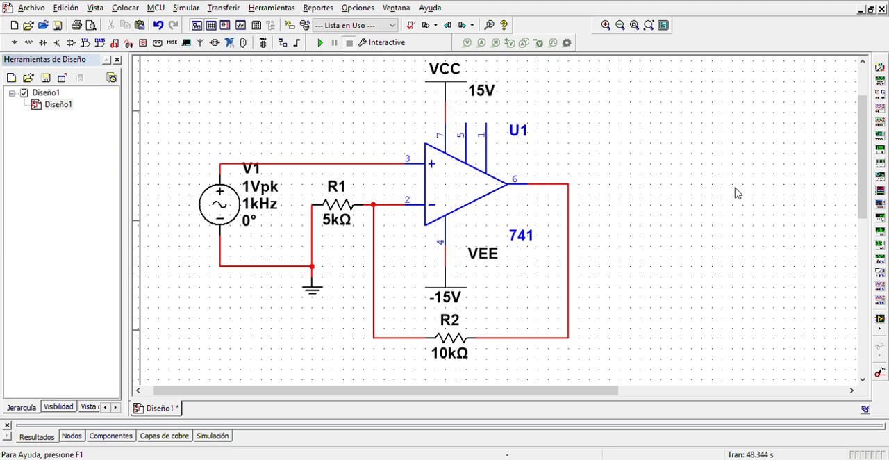
Step: Place a Tektronix oscilloscope to the upper right of the op-amp and wire its T terminal beneath the circuit to the ground node
left_click(880, 299)
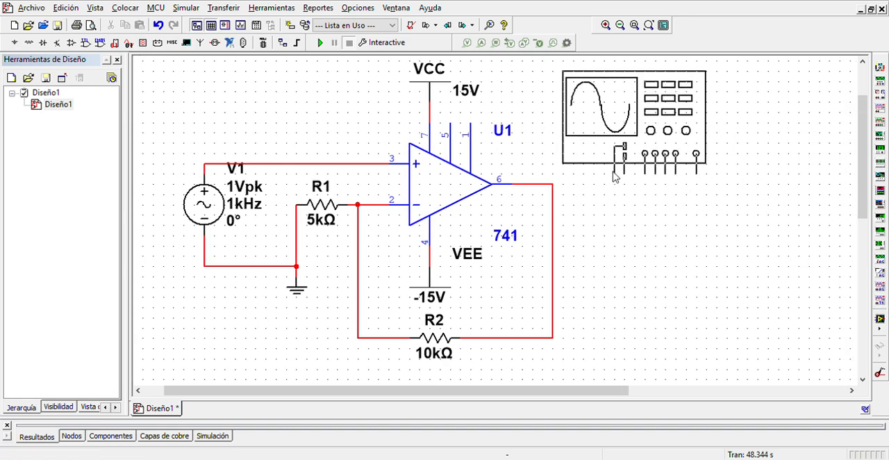
left_click(614, 170)
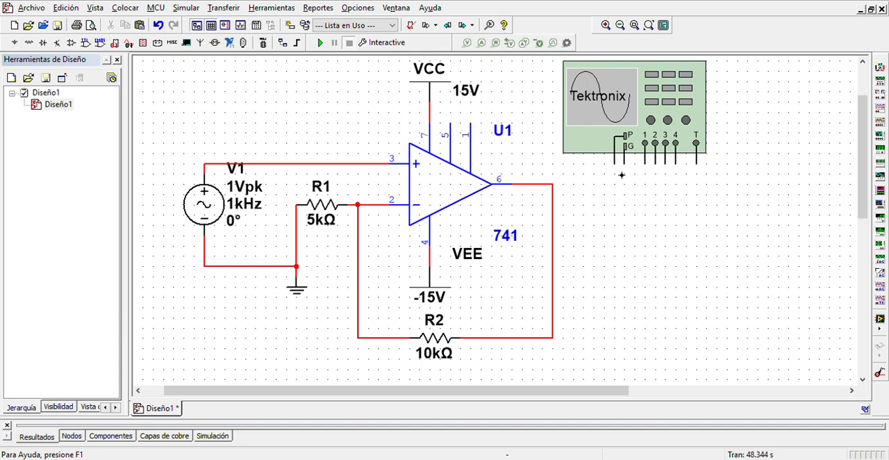
left_click(696, 162)
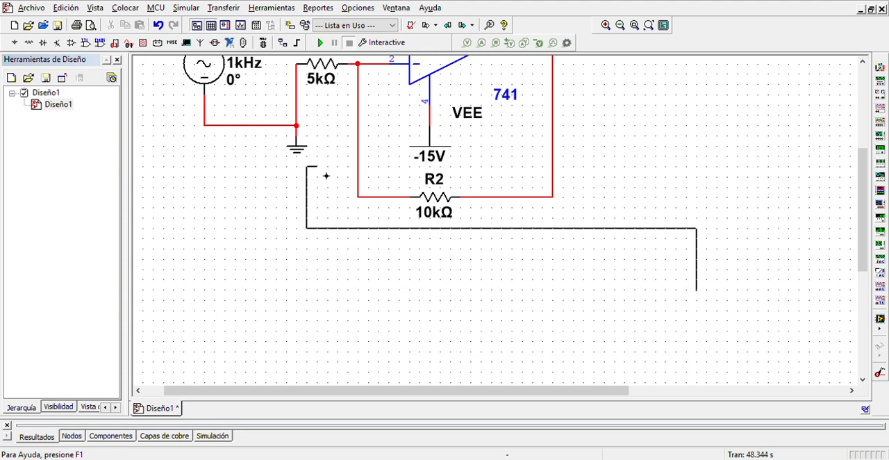
left_click(303, 128)
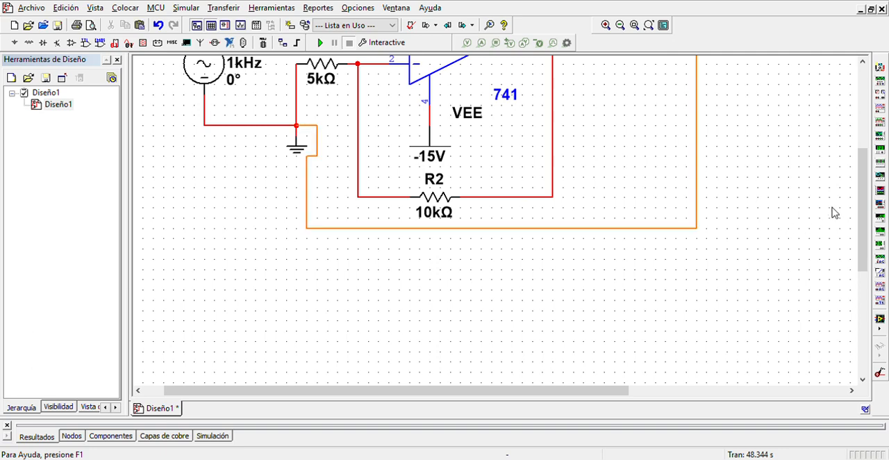
Step: Wire oscilloscope channel 1 over the top of the circuit to the positive terminal of AC source V1
left_click_drag(862, 222, 860, 148)
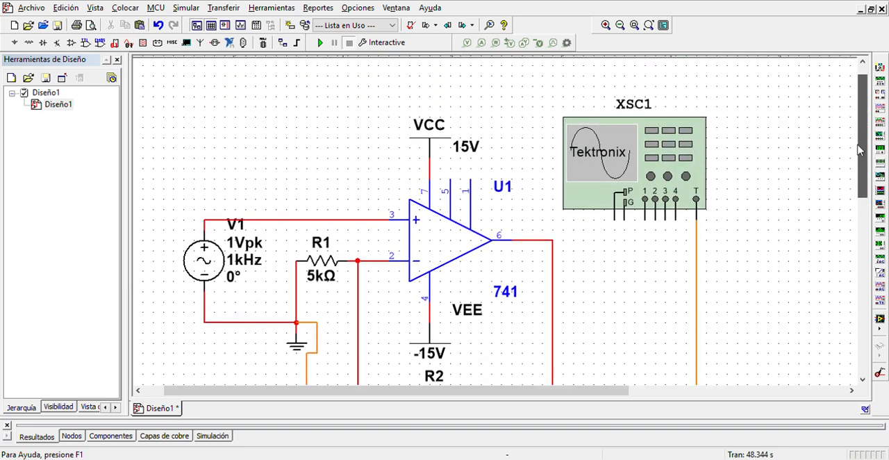
left_click(645, 220)
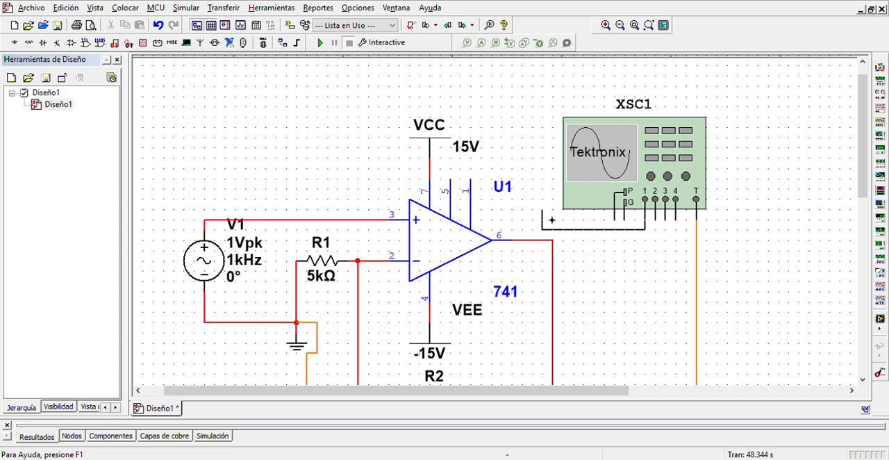
left_click(264, 126)
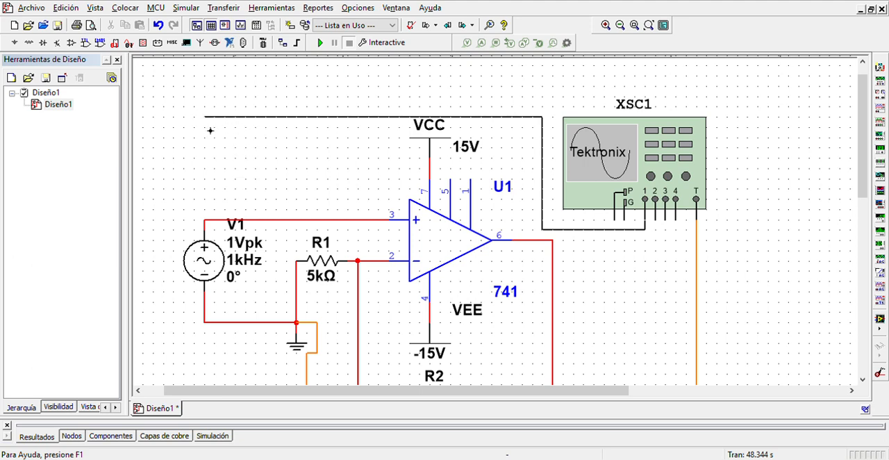
left_click(206, 220)
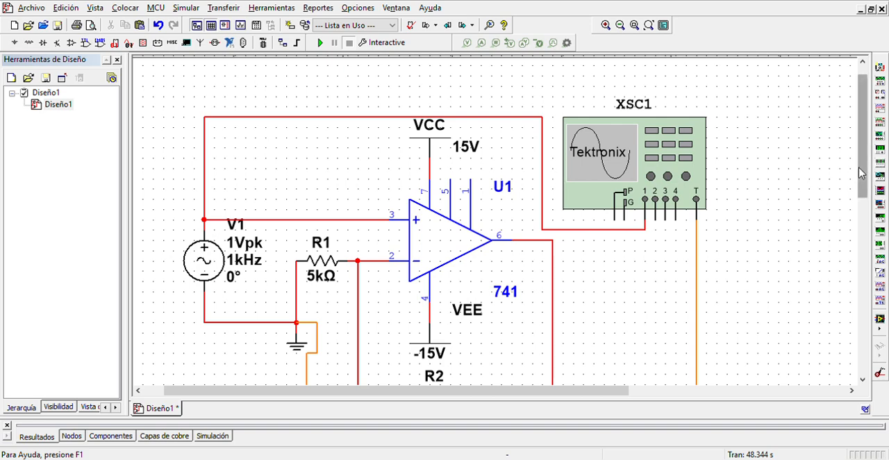
Step: Wire oscilloscope channel 2 to the op-amp output line at pin 6 and start the interactive simulation
scroll(862, 173, "down", 2)
left_click(655, 167)
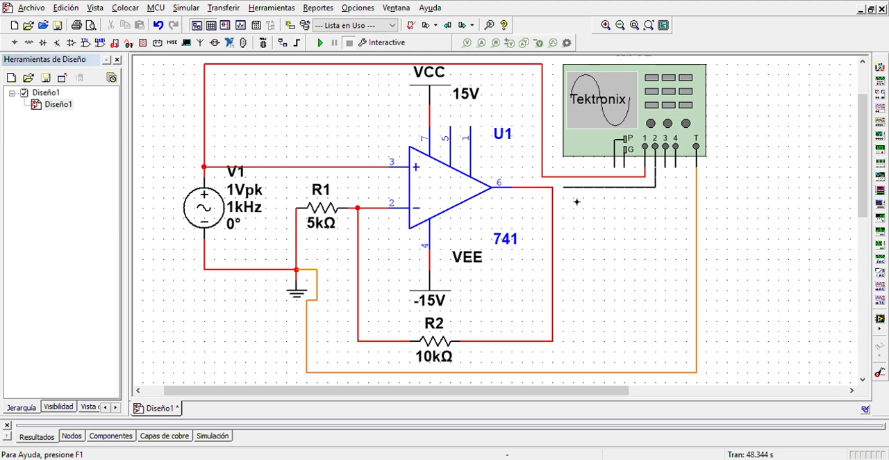
left_click(564, 199)
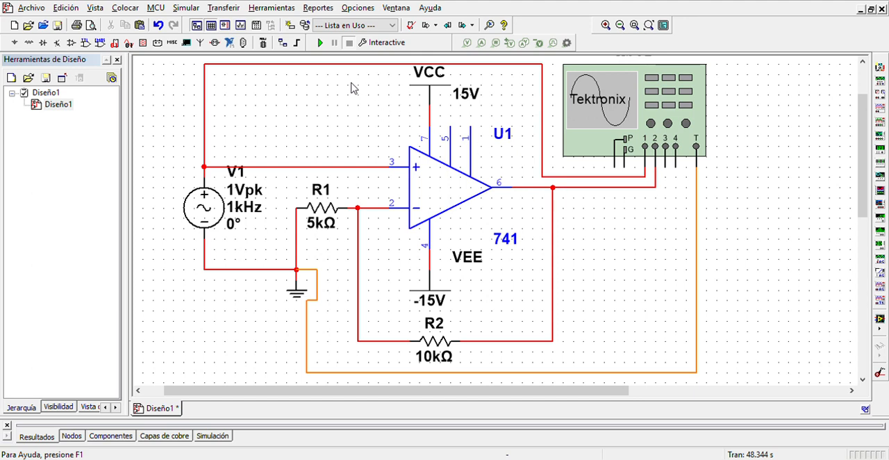
left_click(320, 43)
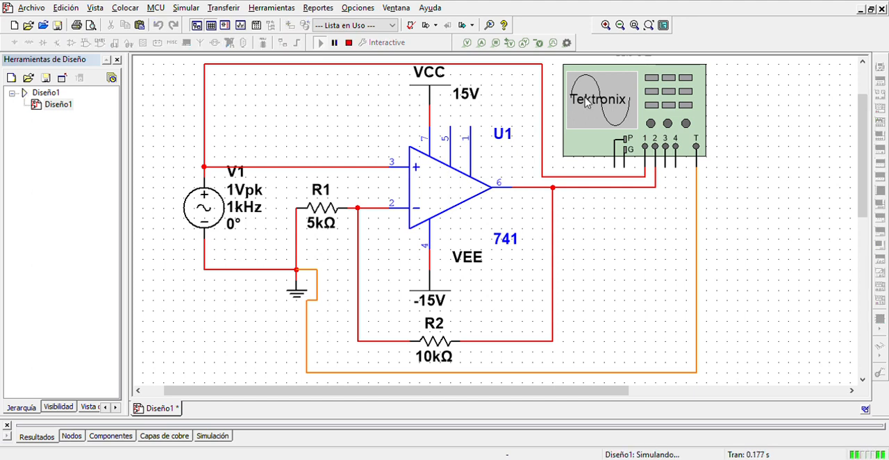